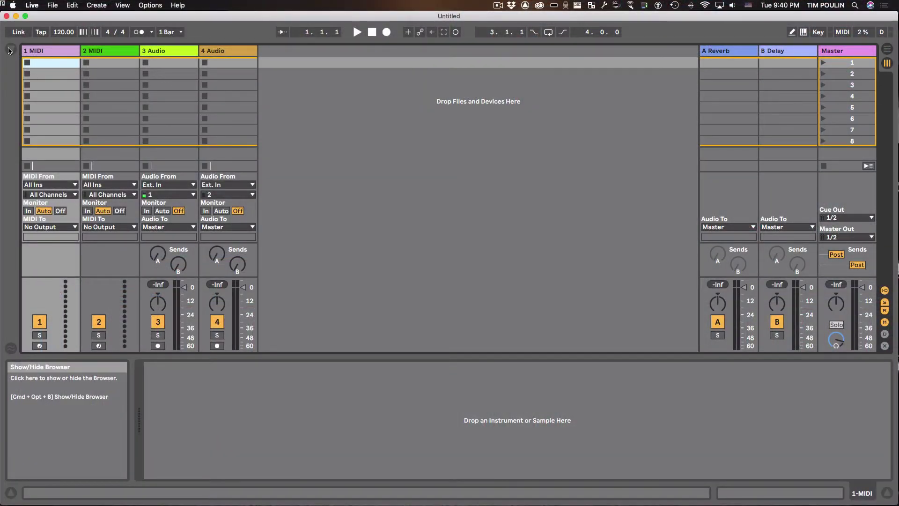
- Drag Wavetable from the Browser's Instruments onto the 1 MIDI track
click(10, 49)
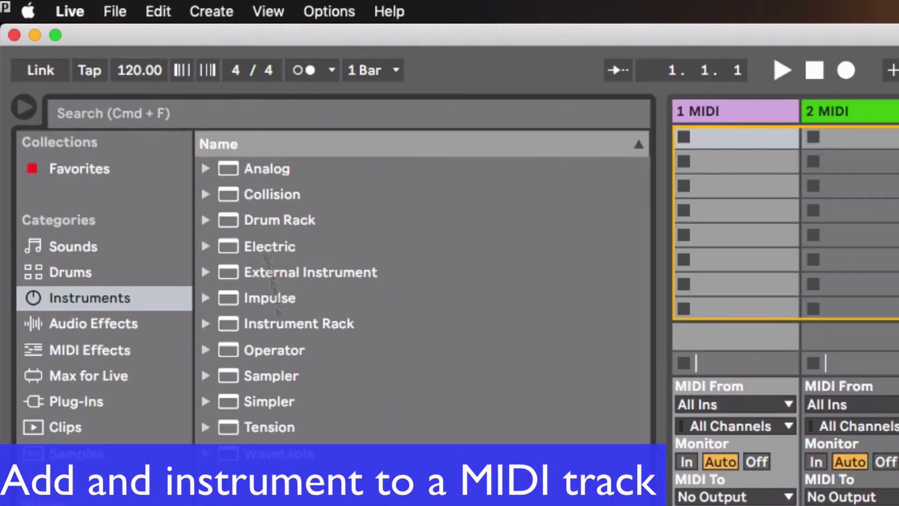
click(244, 464)
drag(243, 465, 722, 141)
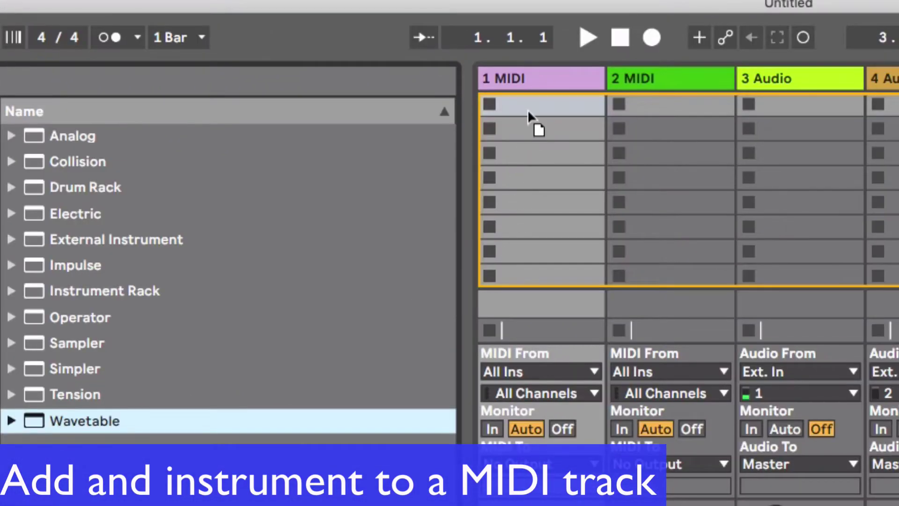
drag(527, 99, 528, 99)
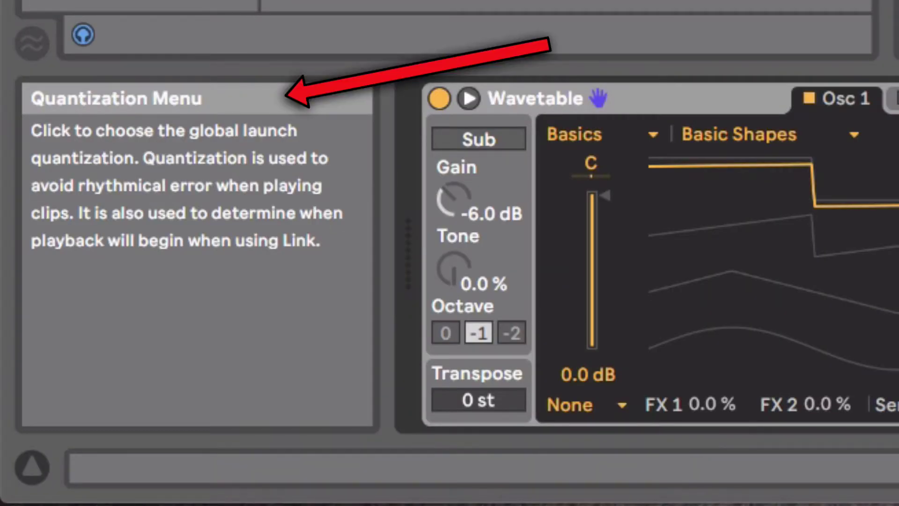
click(33, 459)
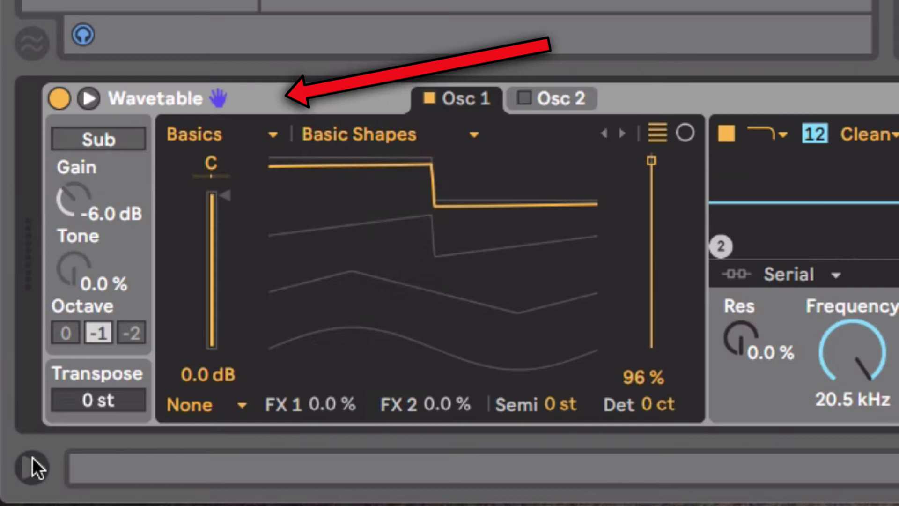
click(32, 457)
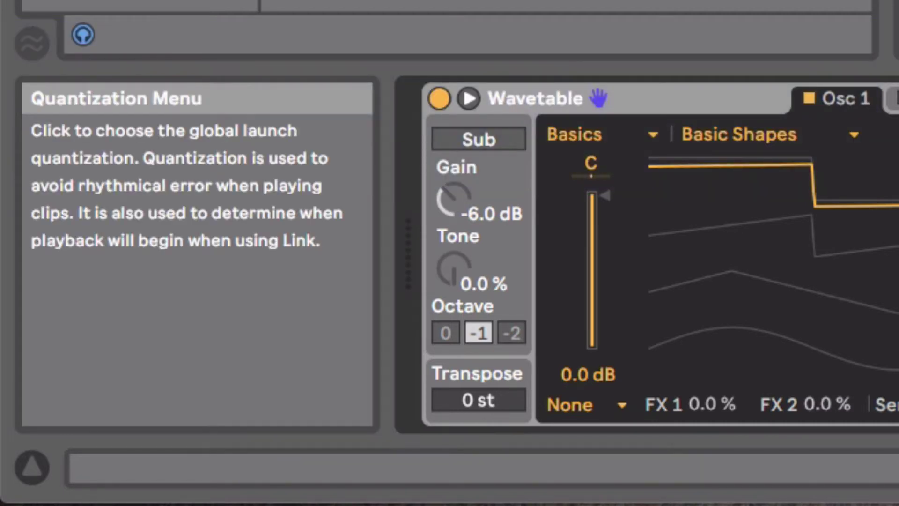
- Open the Edit menu's Record Quantization options, still set to No Quantization
click(98, 7)
mouse_move(229, 337)
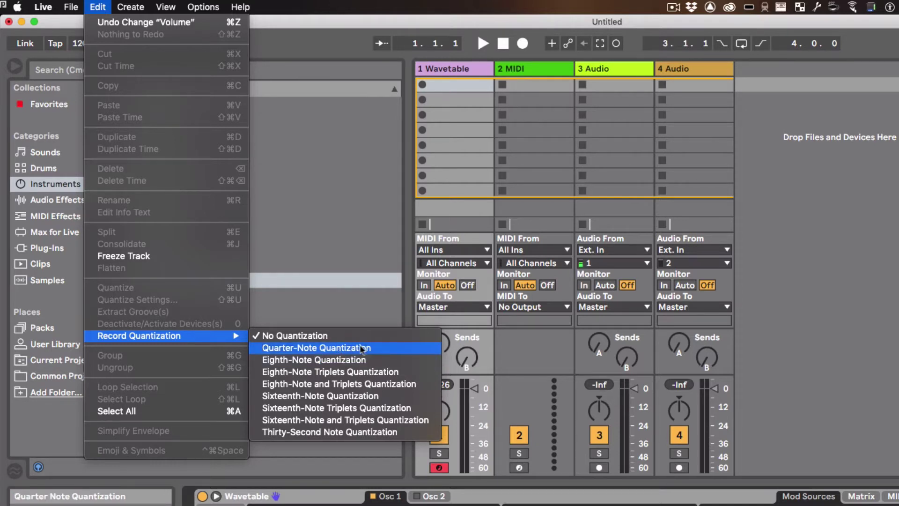
- Set record quantization to quarter notes, hide the Browser, and select track 1's first slot
click(339, 347)
click(15, 68)
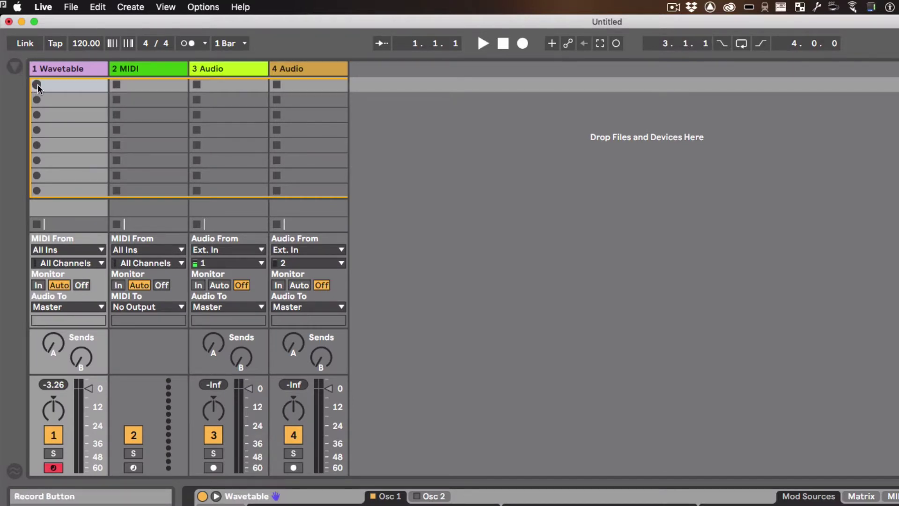
click(65, 88)
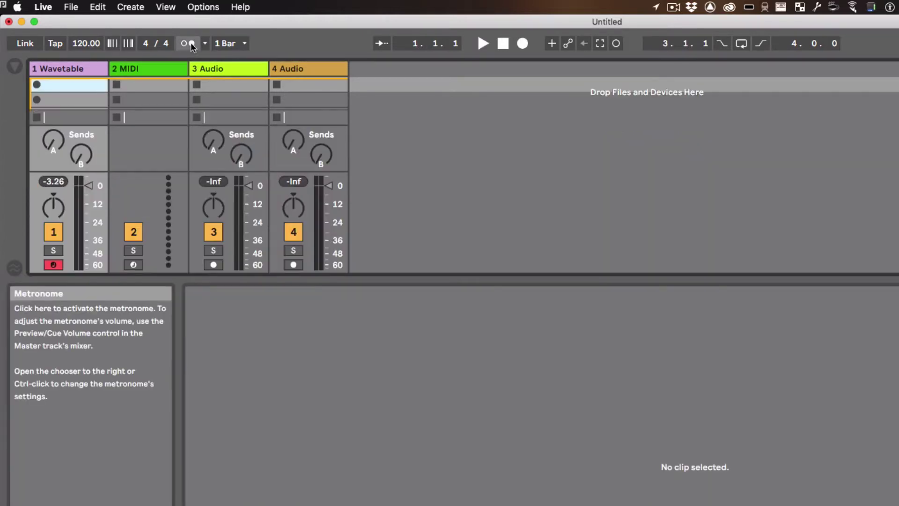
- Turn on the metronome and confirm its count-in is 1 Bar
click(190, 43)
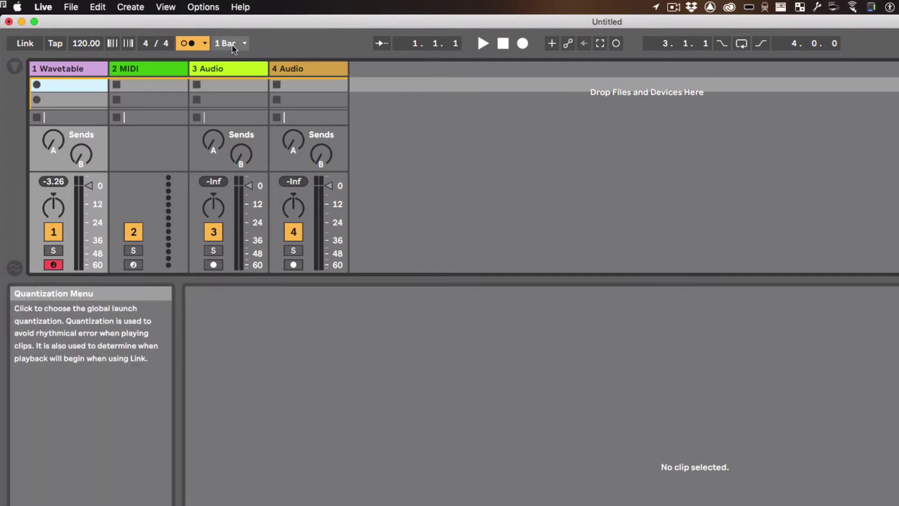
click(206, 43)
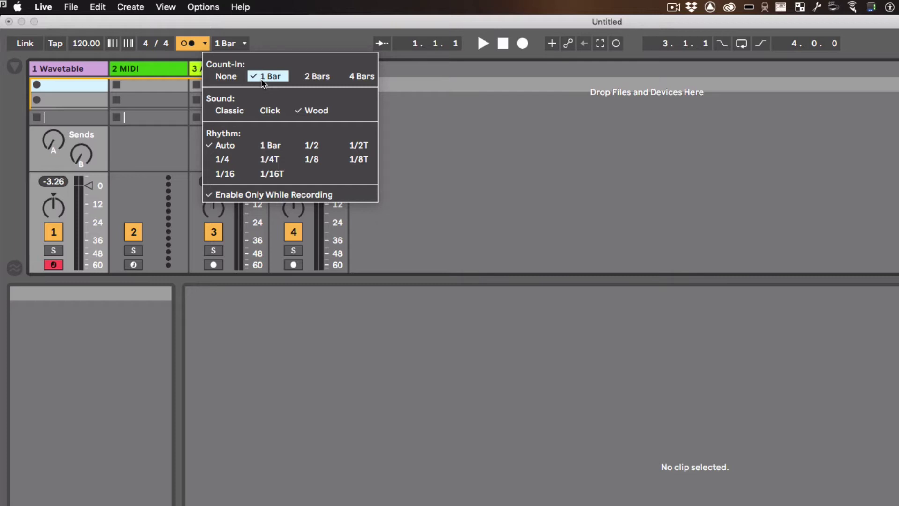
click(285, 36)
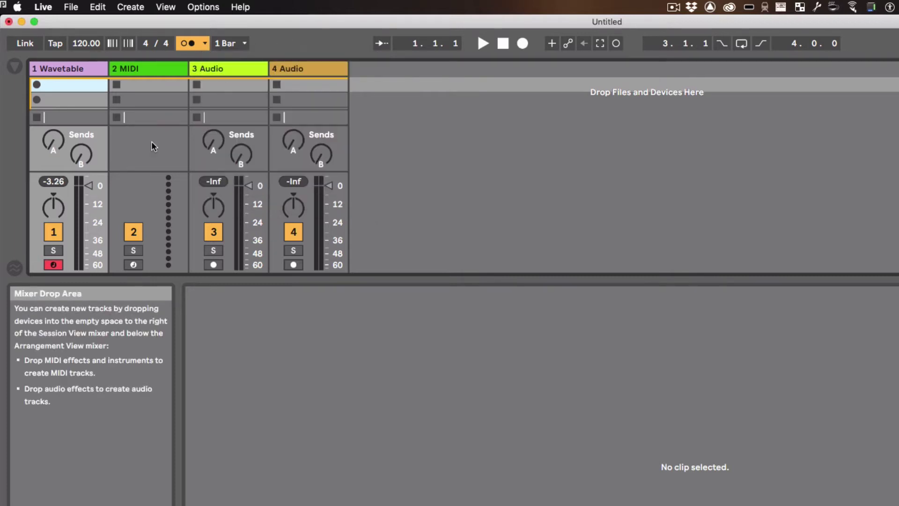
- Record a 4-bar Wavetable clip on track 1, then select track 2's first slot
click(37, 85)
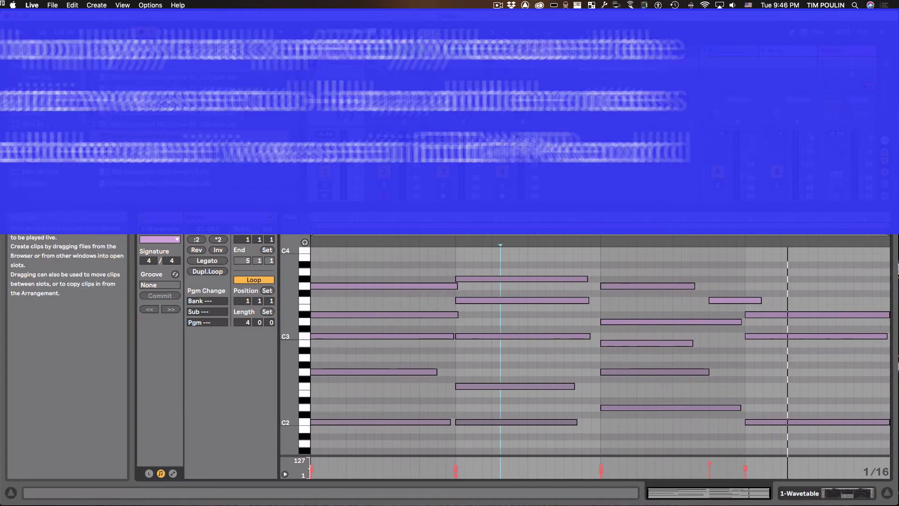
click(384, 65)
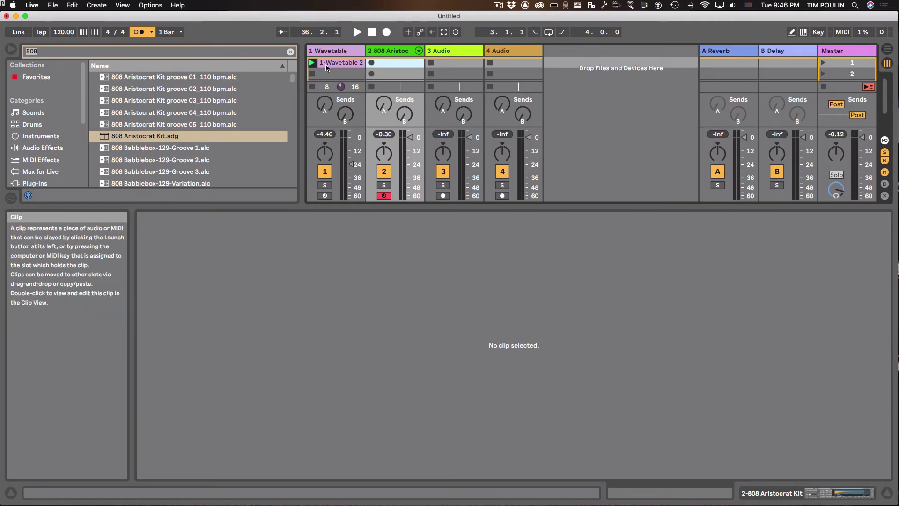
- Delete the two audio tracks, turn off the metronome, and record a 4-bar 808 drum clip on track 2
key(super+z)
key(super+z)
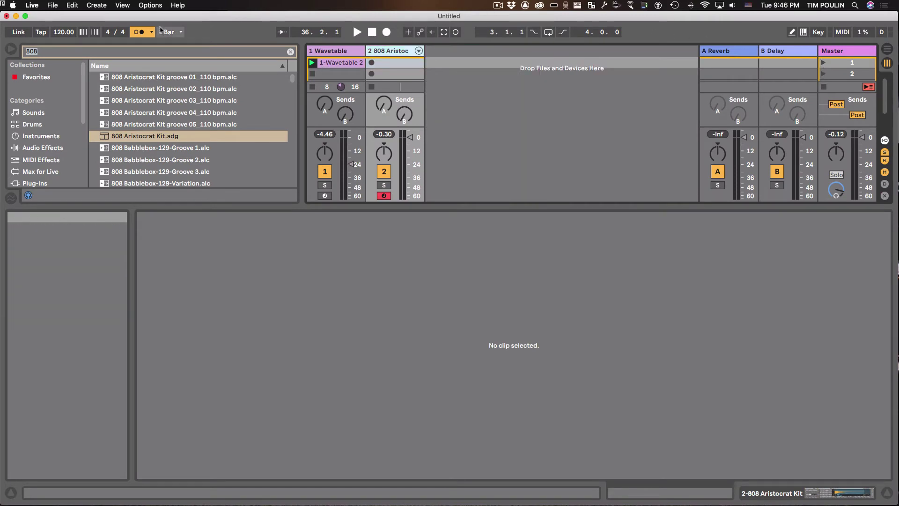
click(146, 34)
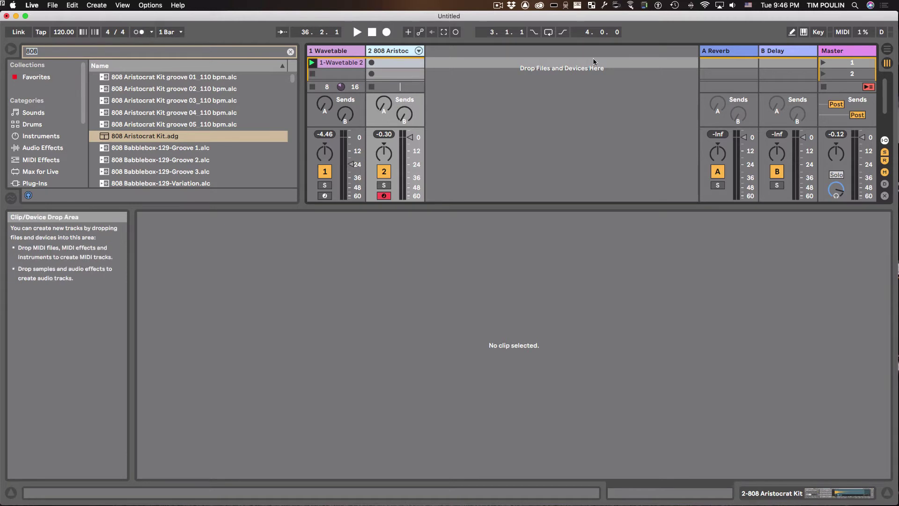
click(823, 63)
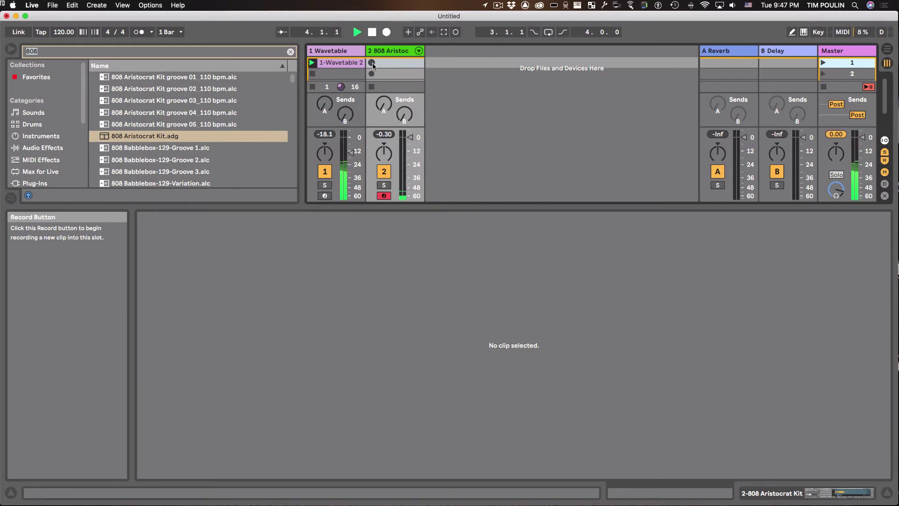
click(373, 64)
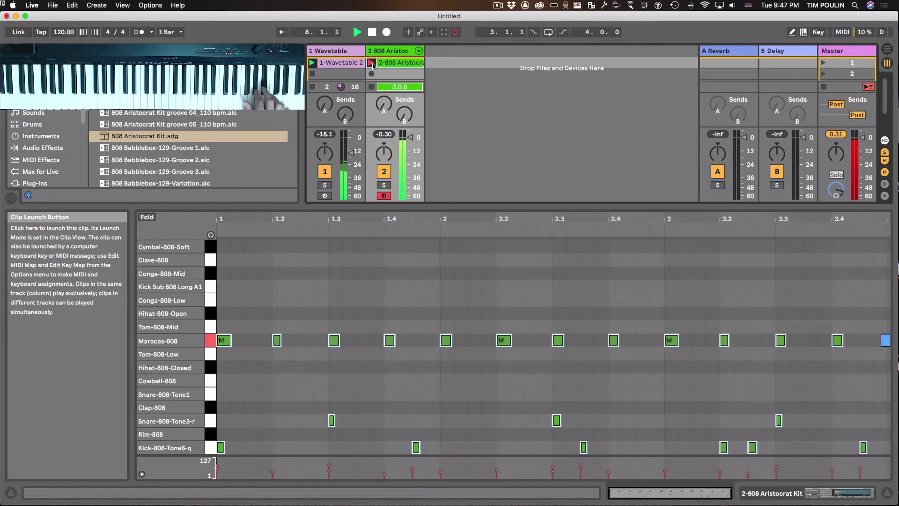
click(371, 63)
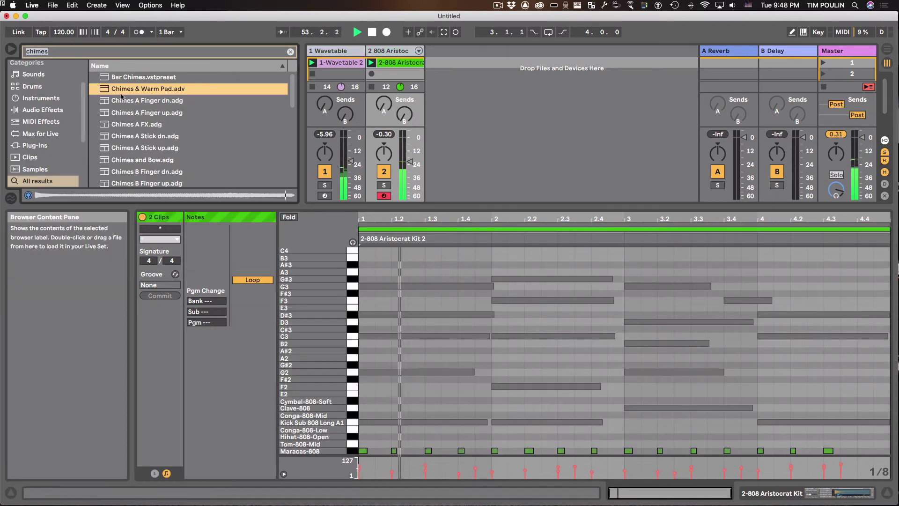
- Add a Chimes & Warm Pad MIDI track and capture the played C4–F5 notes as a clip
drag(121, 96, 466, 91)
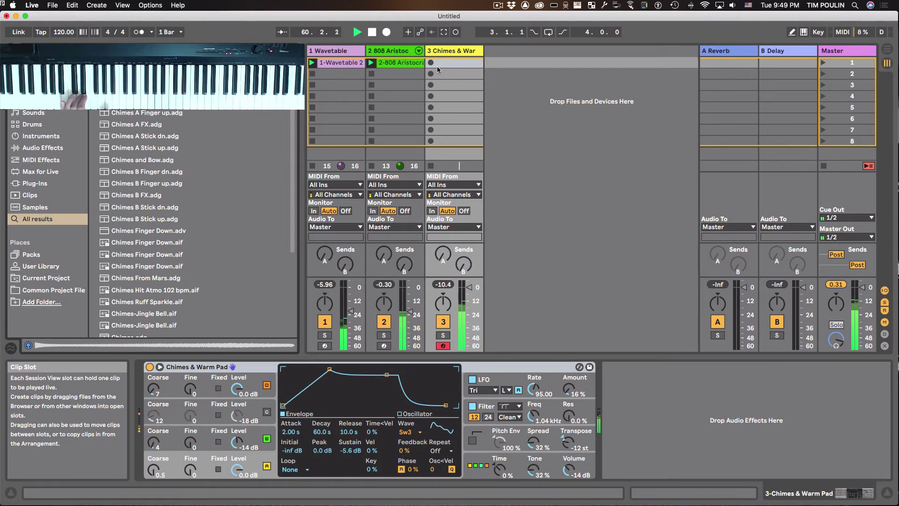
click(444, 32)
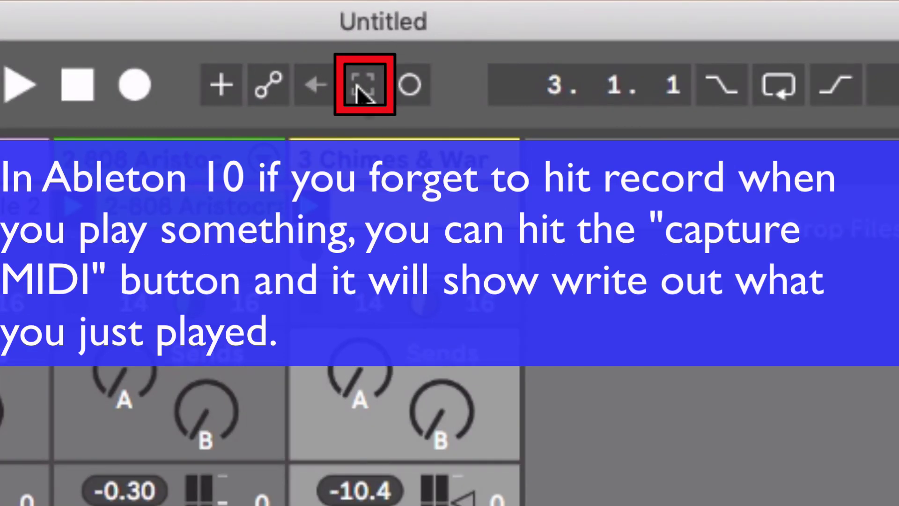
- Open the captured chimes clip, a 4-bar loop from bar 3 to bar 7
click(361, 89)
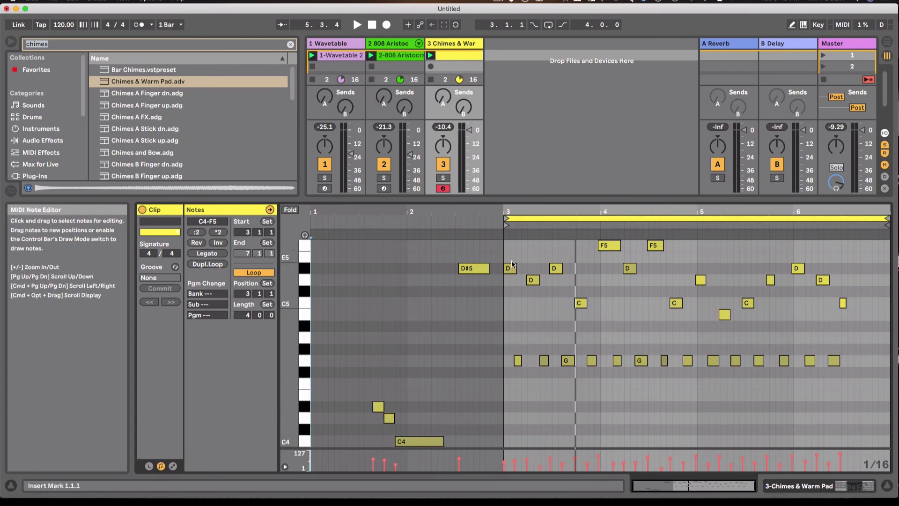
- Crop the chimes clip down to its four bars of notes
right_click(535, 253)
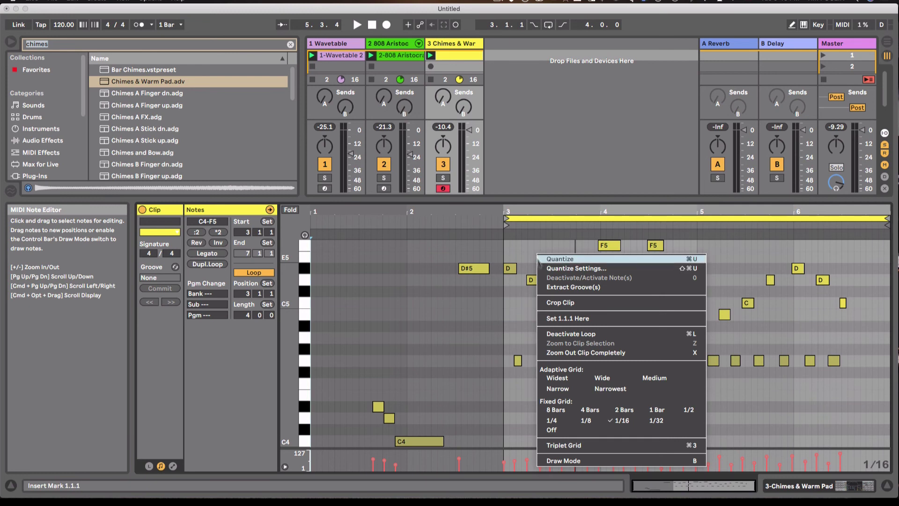
click(553, 303)
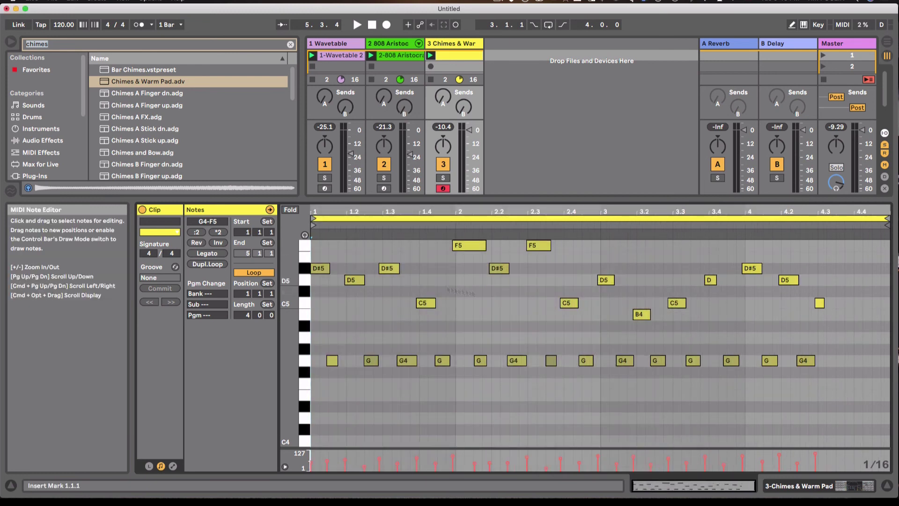
click(397, 336)
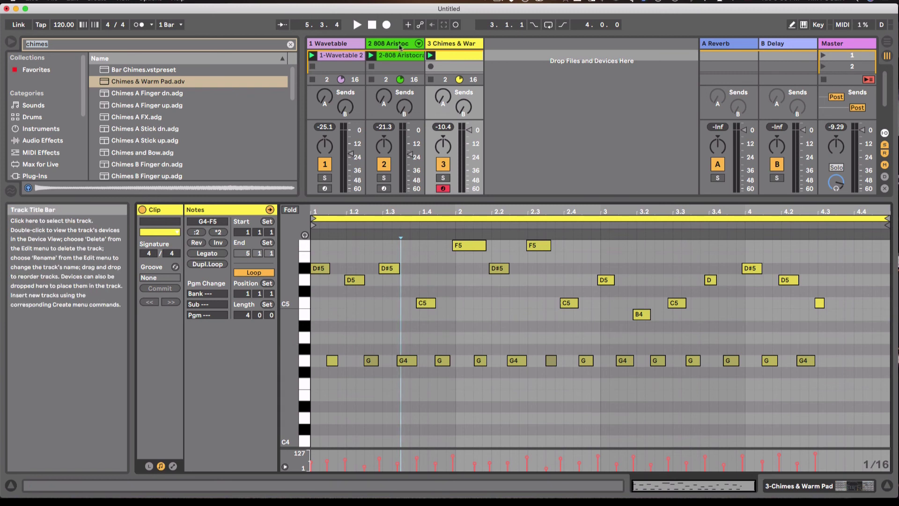
click(385, 306)
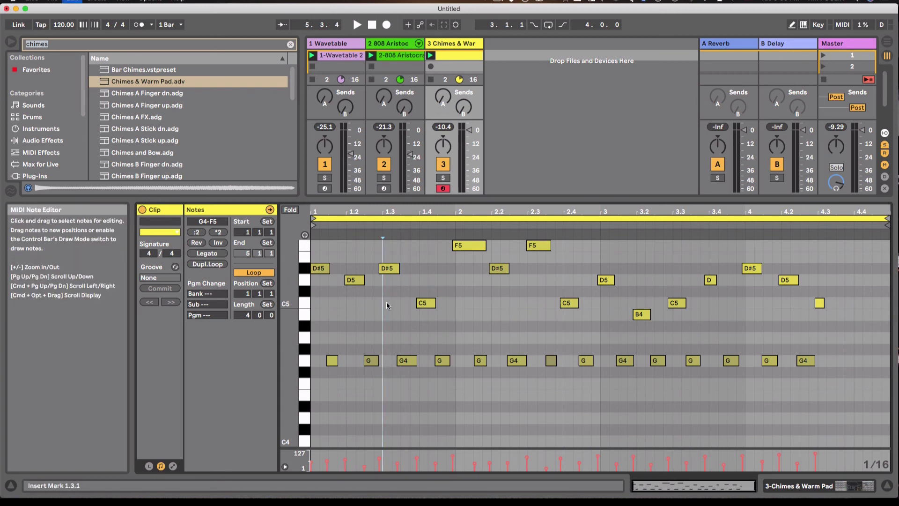
- Select all notes in the clip and quantize them to a 1/8 grid
key(super+a)
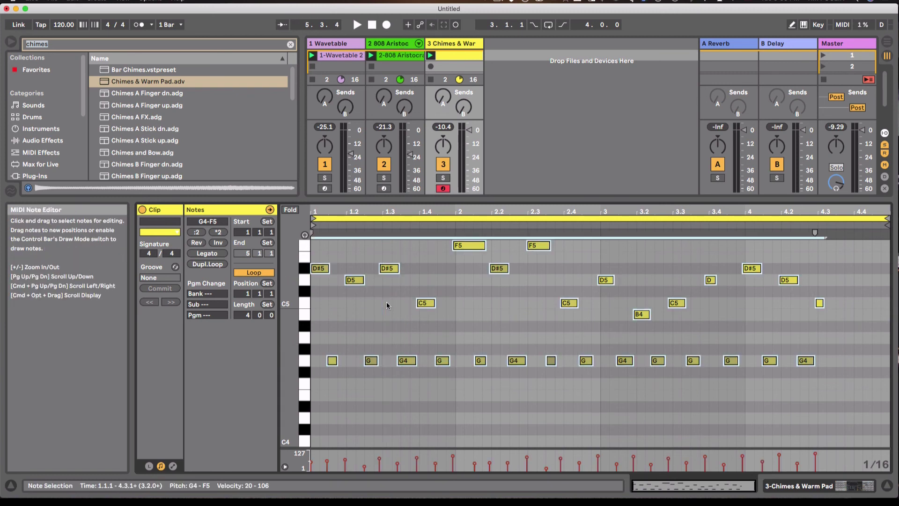
key(super+shift+u)
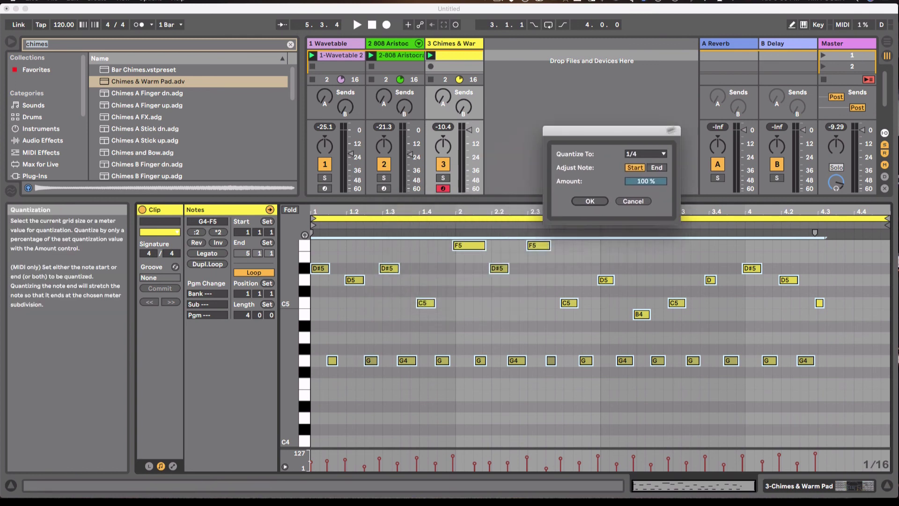
drag(671, 130, 734, 104)
click(708, 128)
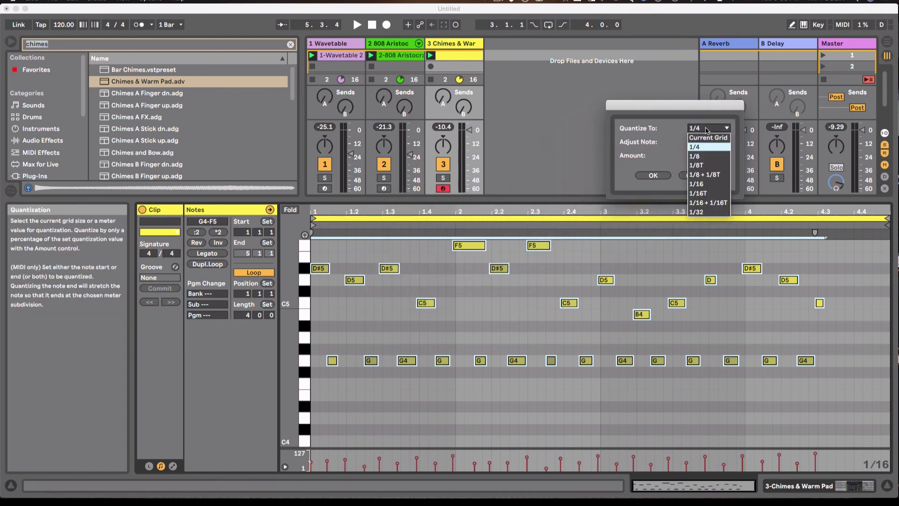
click(701, 156)
click(654, 175)
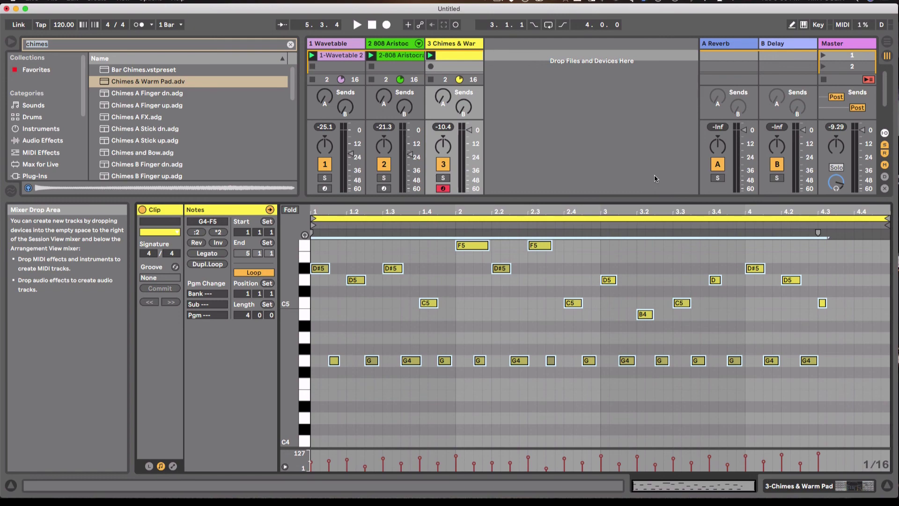